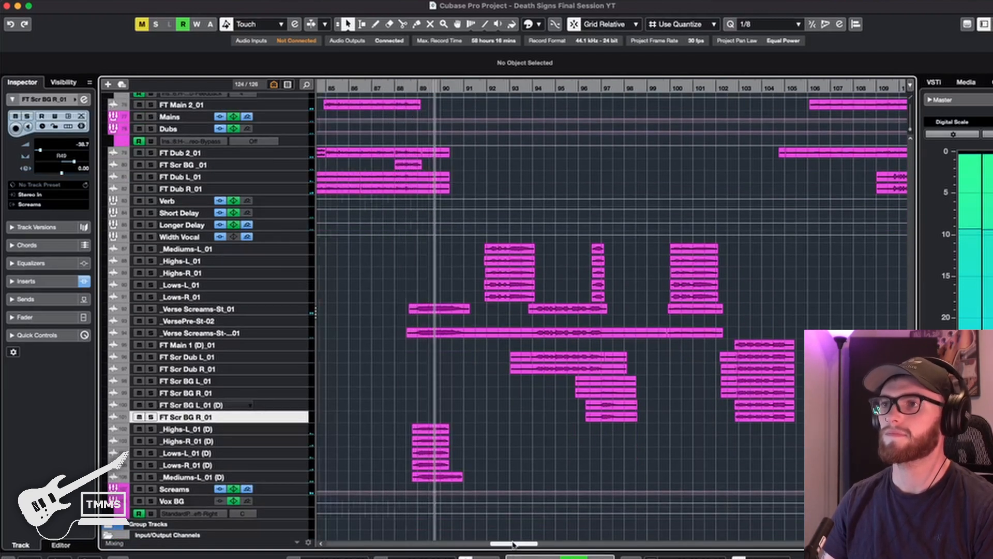
- Solo the Mains group and play the dry FT Main 1_01 vocal from bar 73, stopping after a few bars
drag(514, 543, 518, 544)
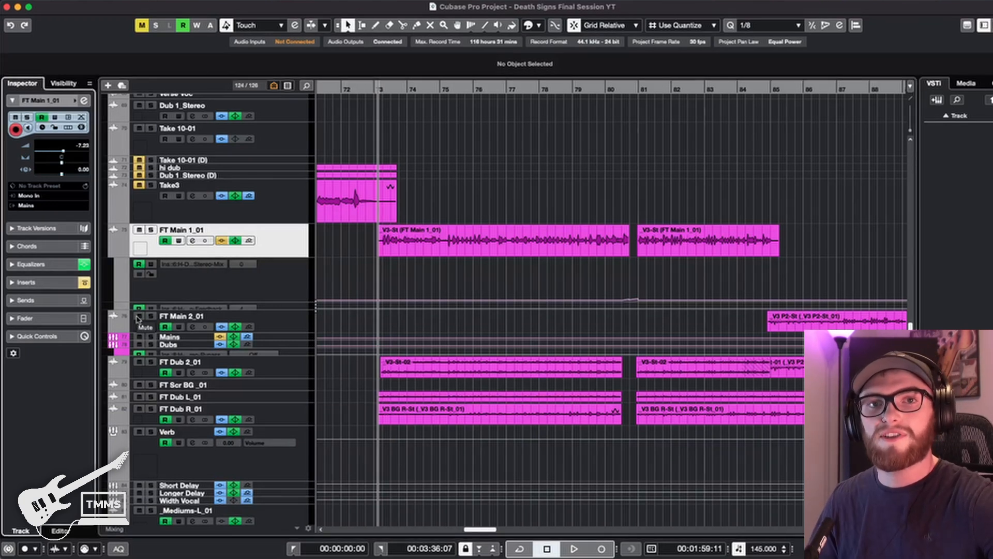
click(150, 337)
key(space)
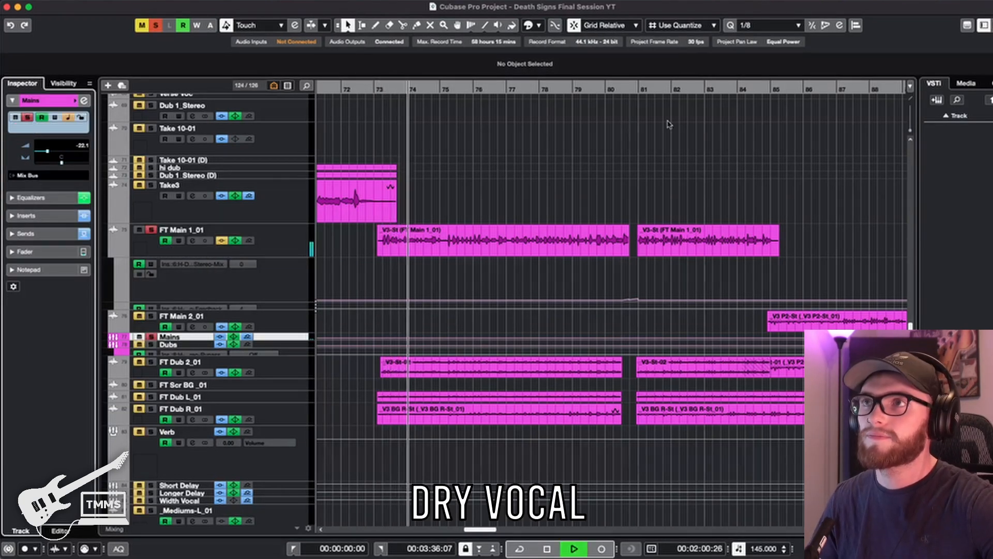
click(534, 255)
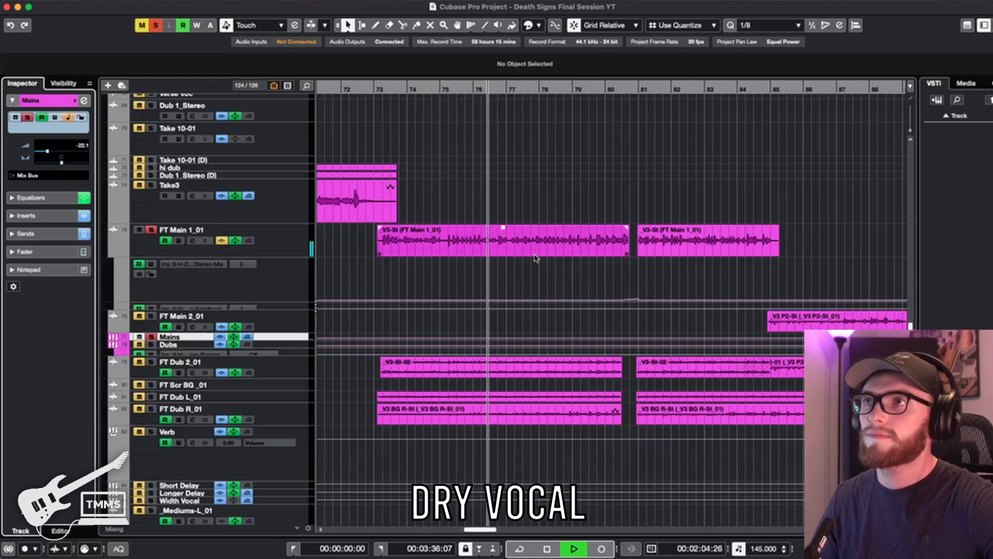
key(space)
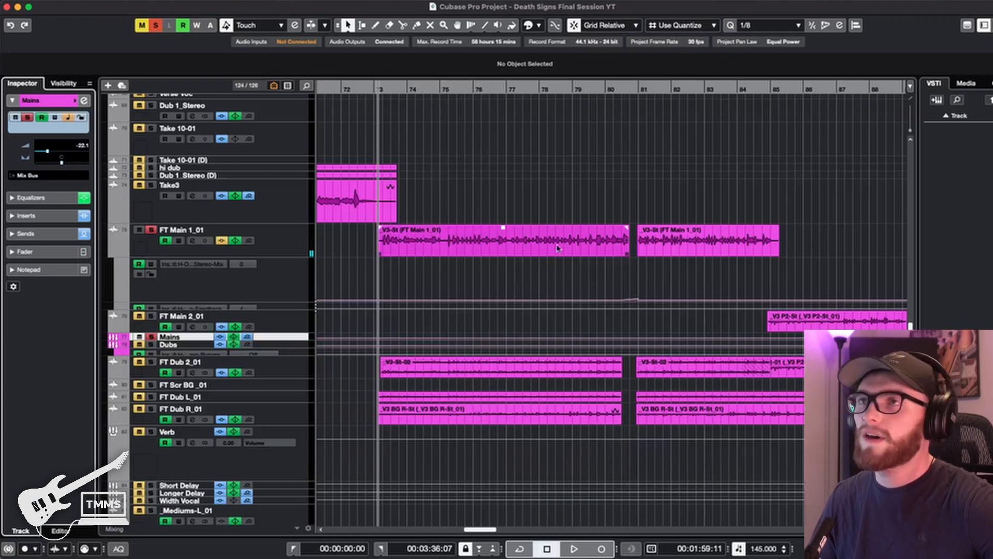
- Open the FT Main 1_01 channel settings and switch on FG-Stress, FG-116 and FG-2A one by one in its Virtual Mix Rack
scroll(242, 224, down, 1)
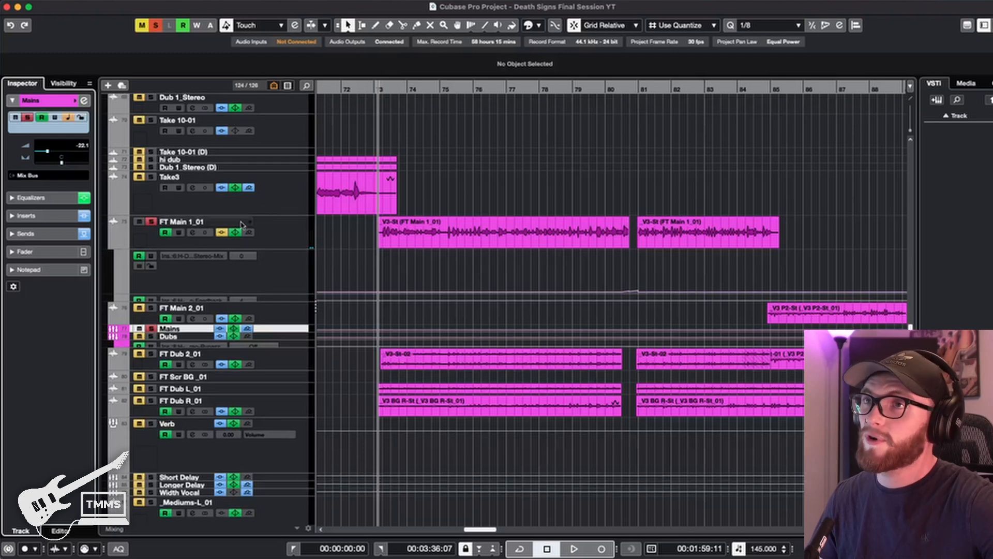
click(193, 232)
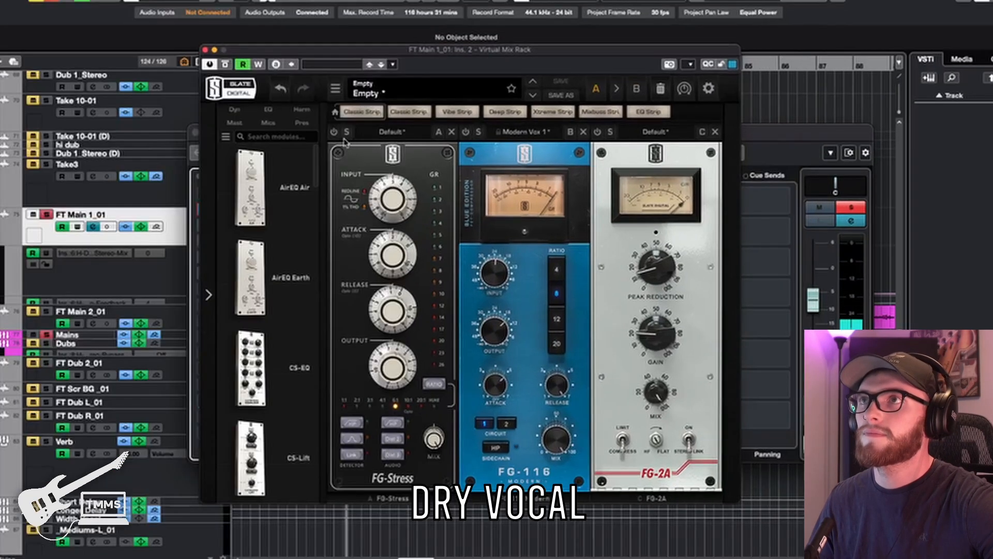
click(406, 148)
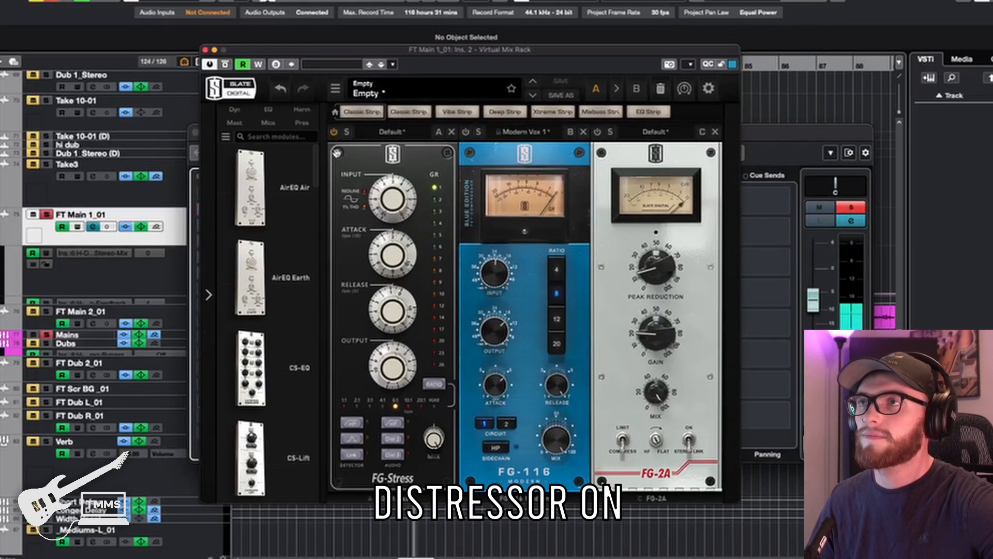
click(466, 133)
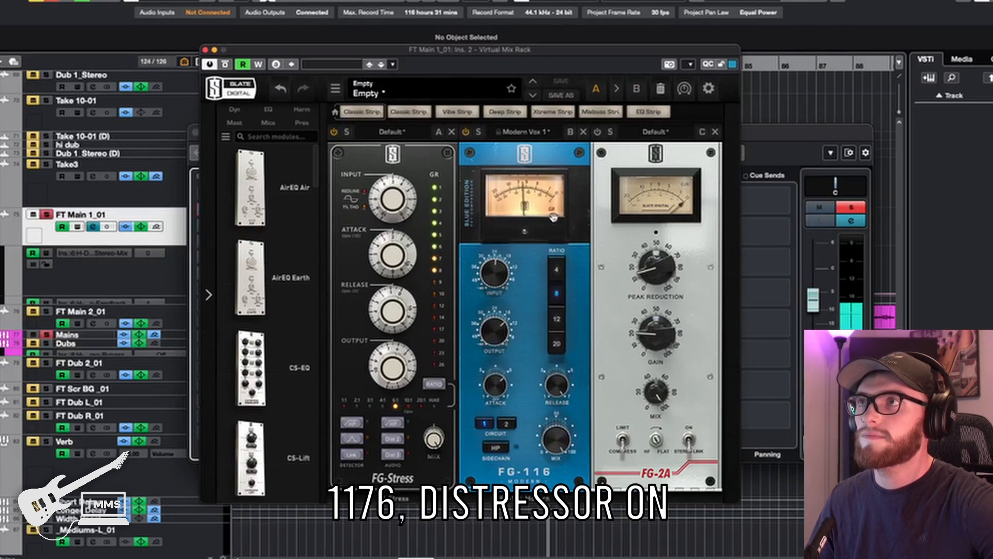
click(598, 132)
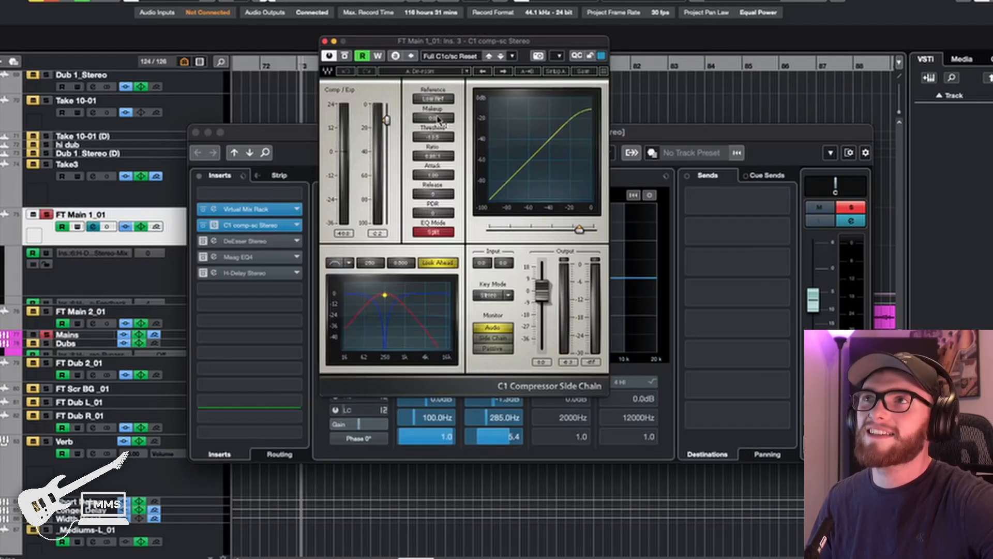
- Reposition the C1 comp-sc plug-in window and look through its preset list without loading a preset
drag(472, 42, 537, 96)
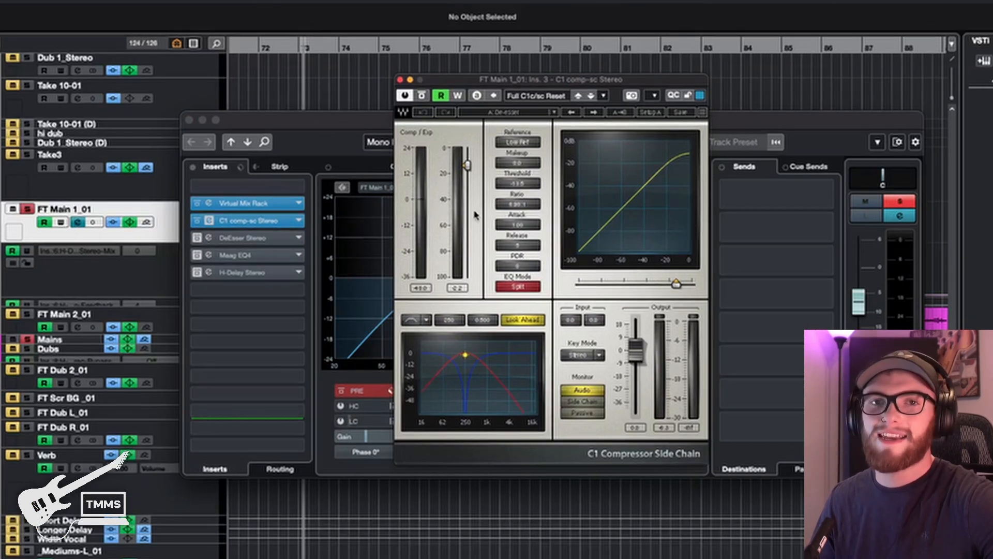
drag(517, 79, 471, 68)
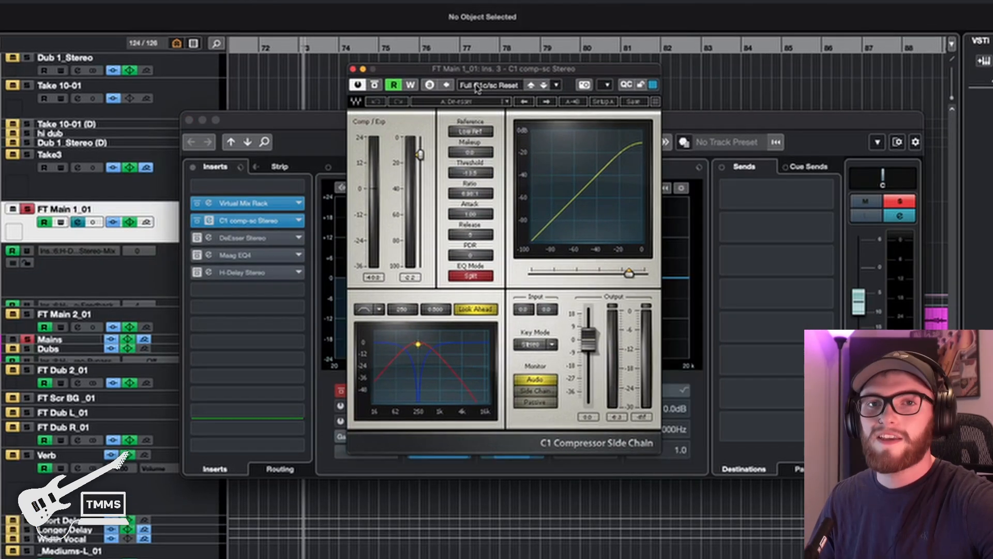
click(489, 84)
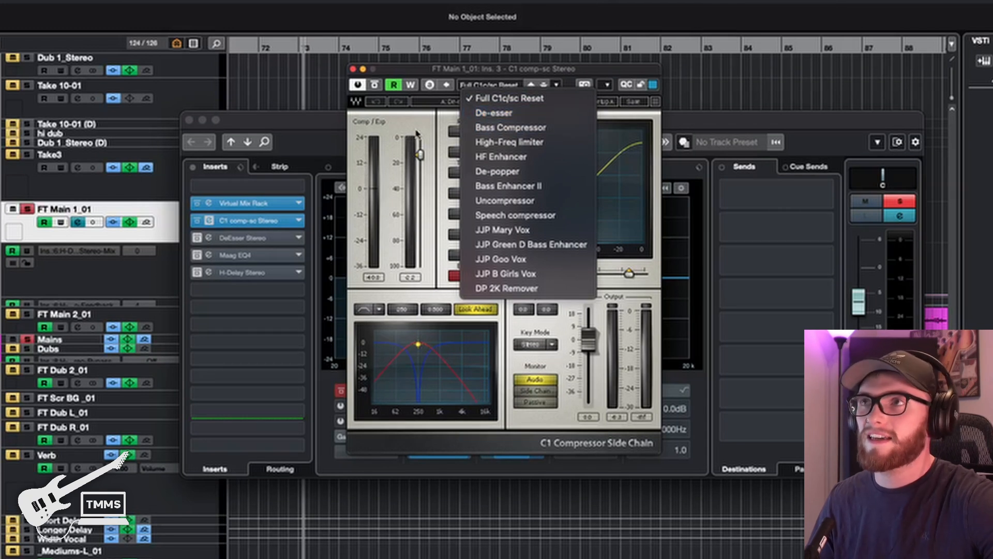
click(427, 119)
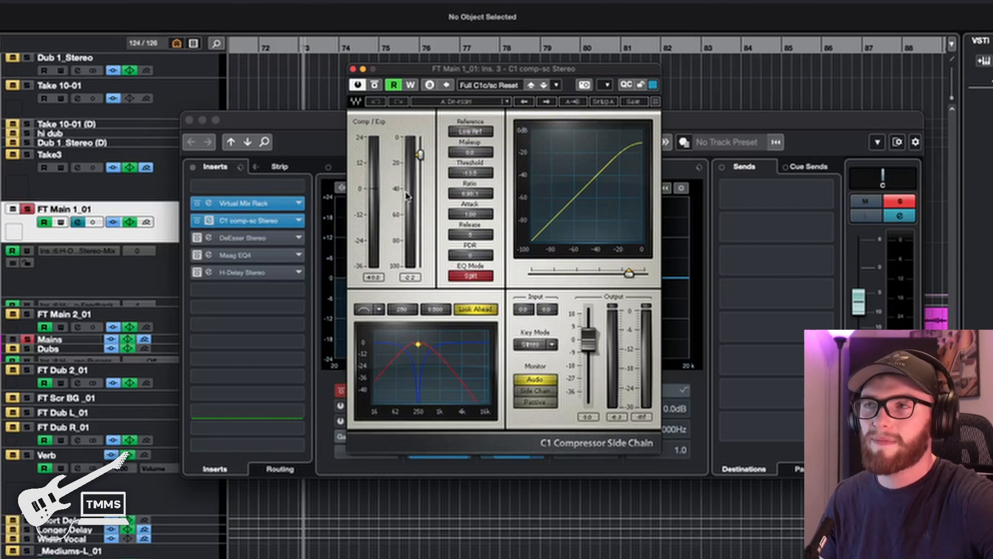
- Play the FT Main 1_01 vocal and compare it with the C1 comp-sc active and bypassed
key(space)
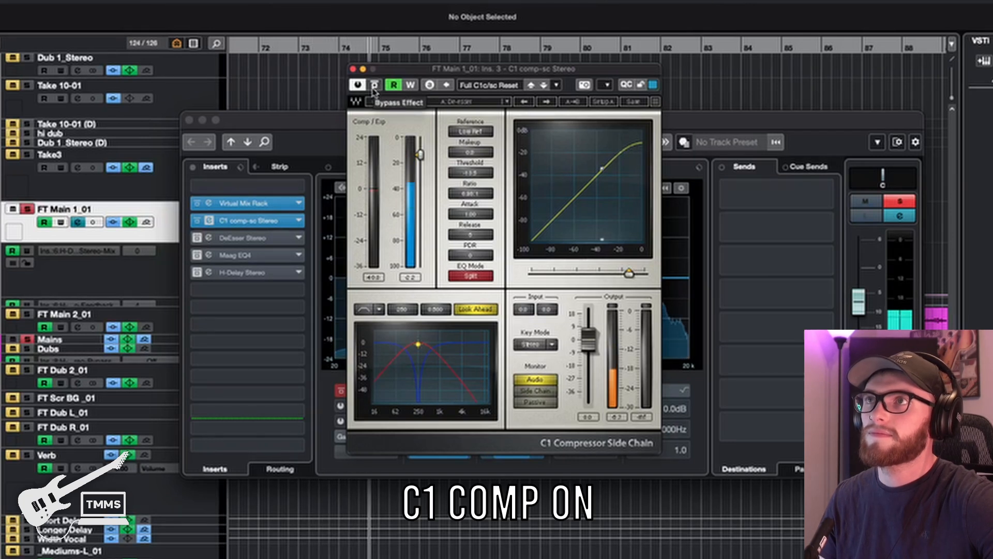
click(374, 87)
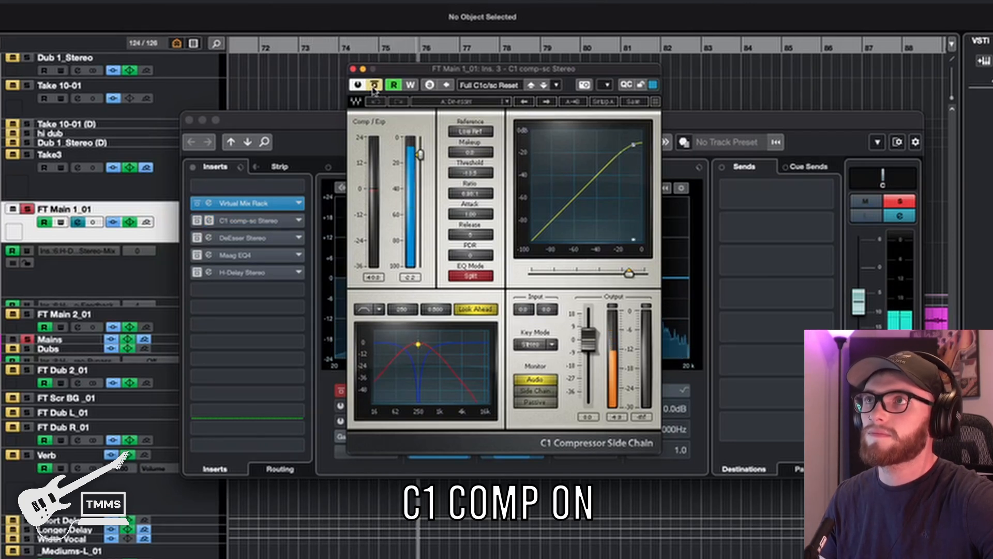
click(374, 87)
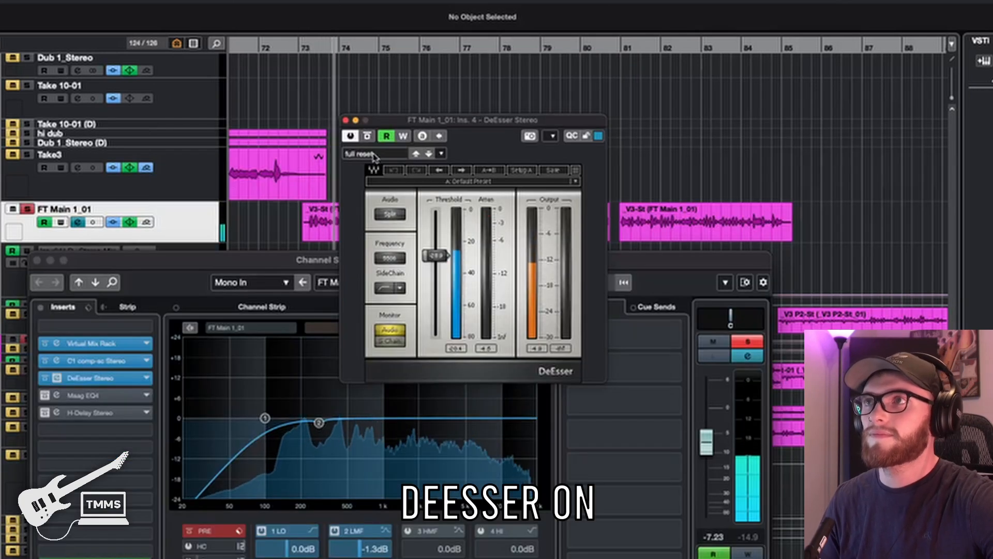
- Compare the FT Main 1_01 vocal with its DeEsser bypassed and active, and reactivate the track's bypassed inserts
click(368, 137)
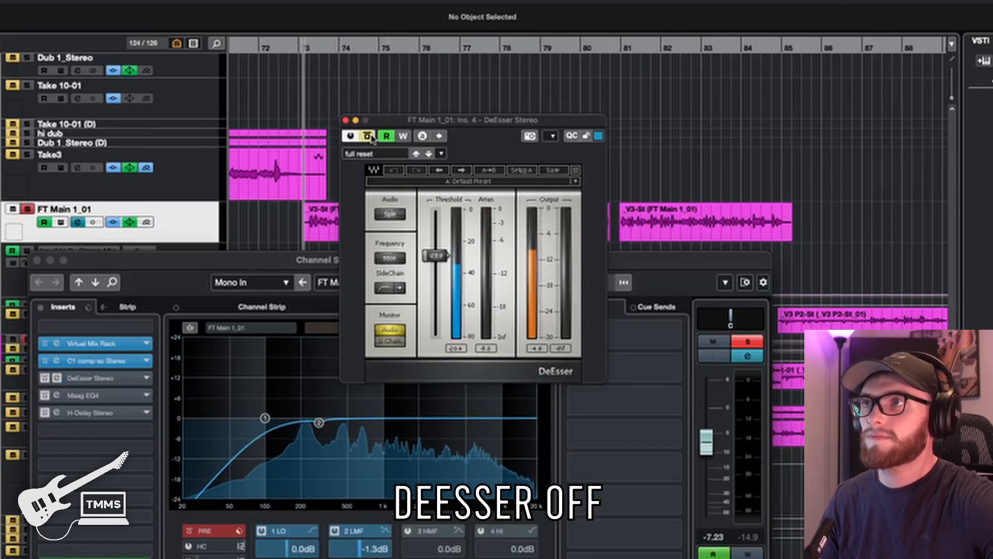
click(367, 136)
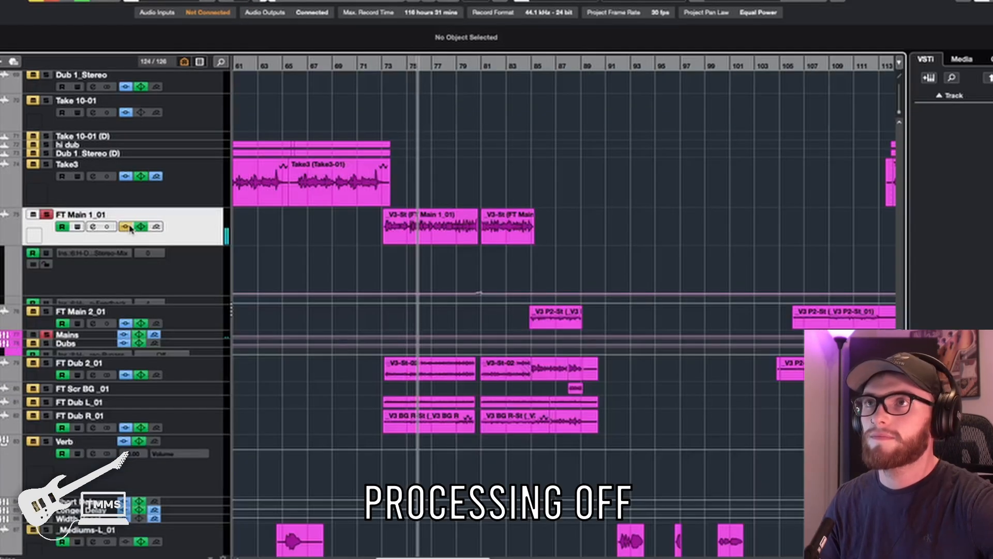
click(130, 227)
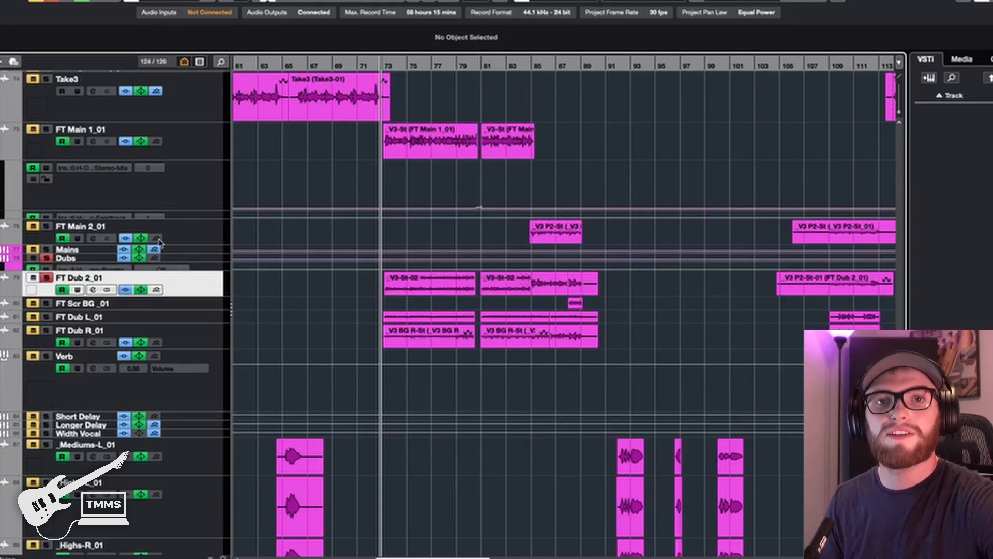
- Play the main vocal with its double, comparing the sound with FT Dub 2_01 muted and unmuted
key(space)
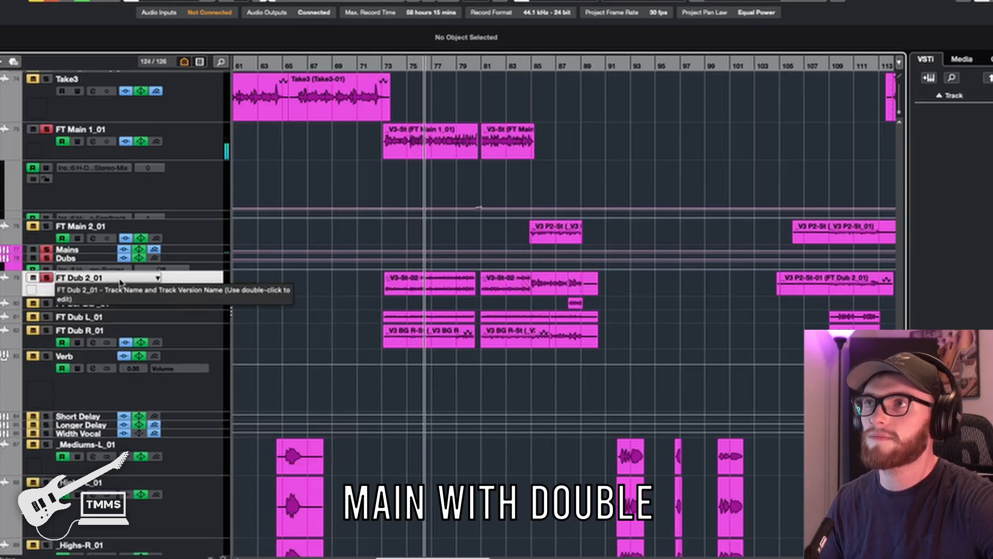
click(34, 277)
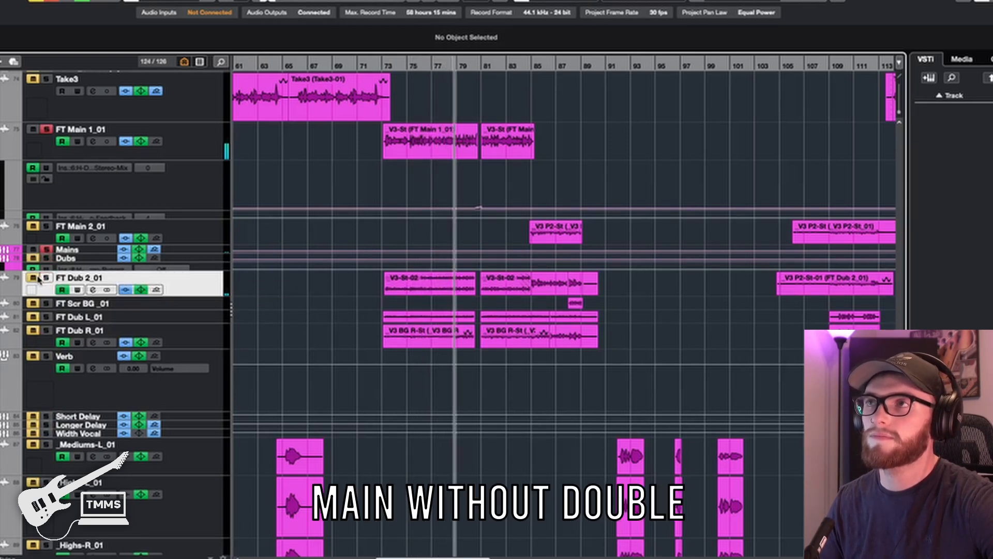
click(34, 278)
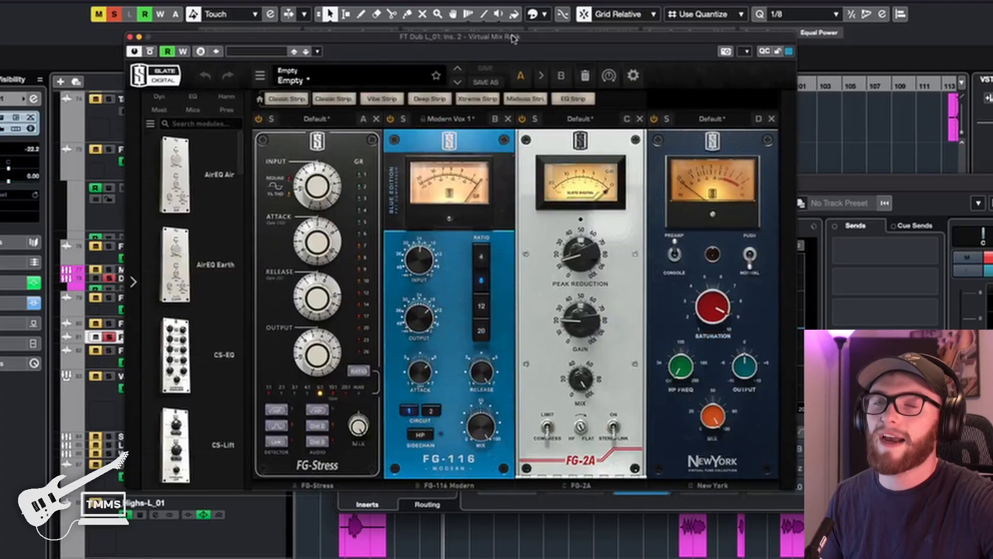
- Audition FT Dub L_01 while reviewing its Virtual Mix Rack, DeEsser and L1 limiter inserts
drag(512, 39, 509, 45)
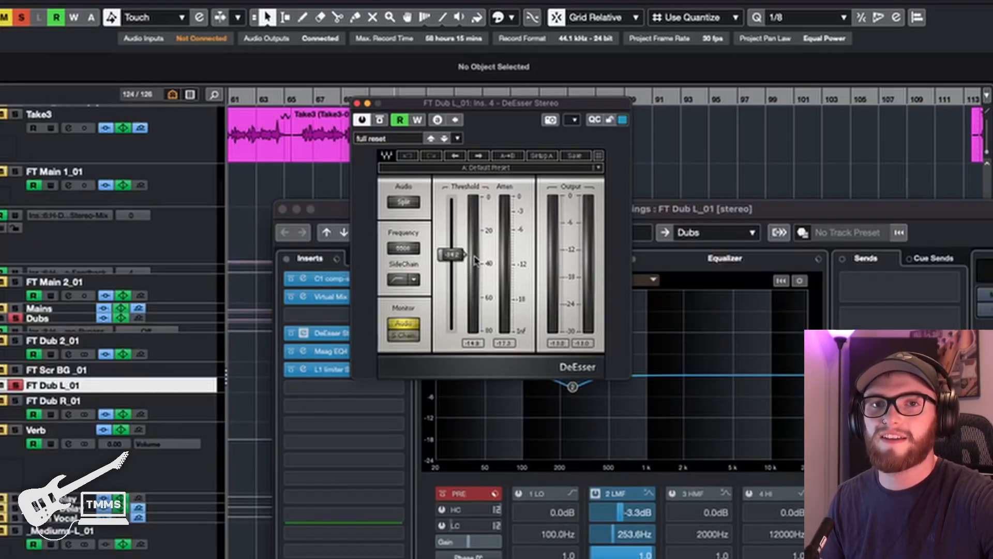
key(space)
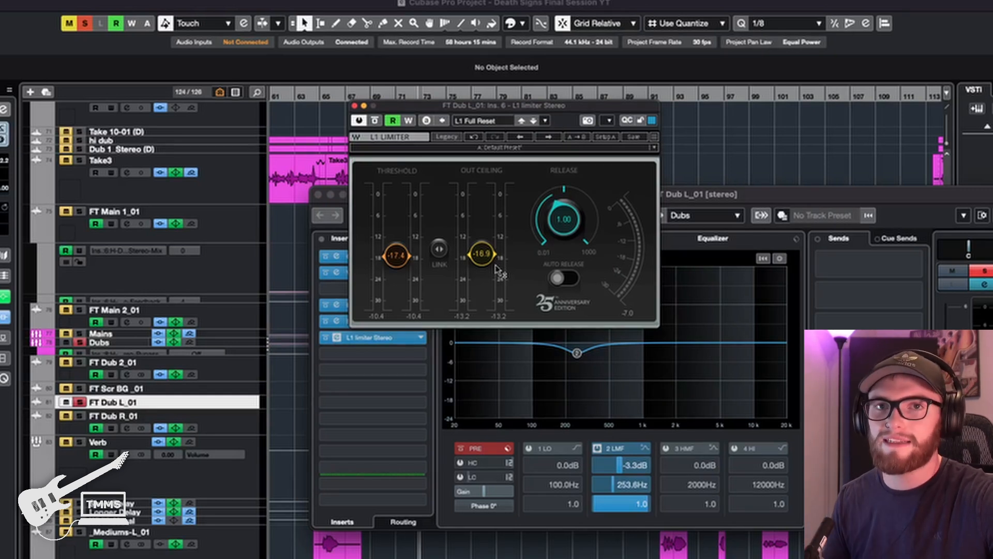
key(space)
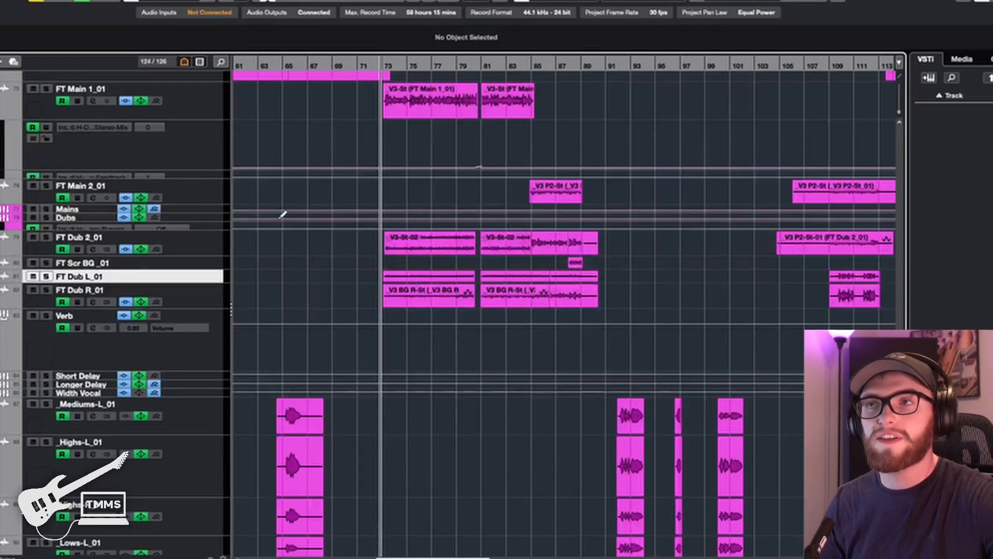
- Select the vocal clips on FT Dub L_01 and FT Dub R_01 between about bars 73 and 90
drag(369, 274, 619, 301)
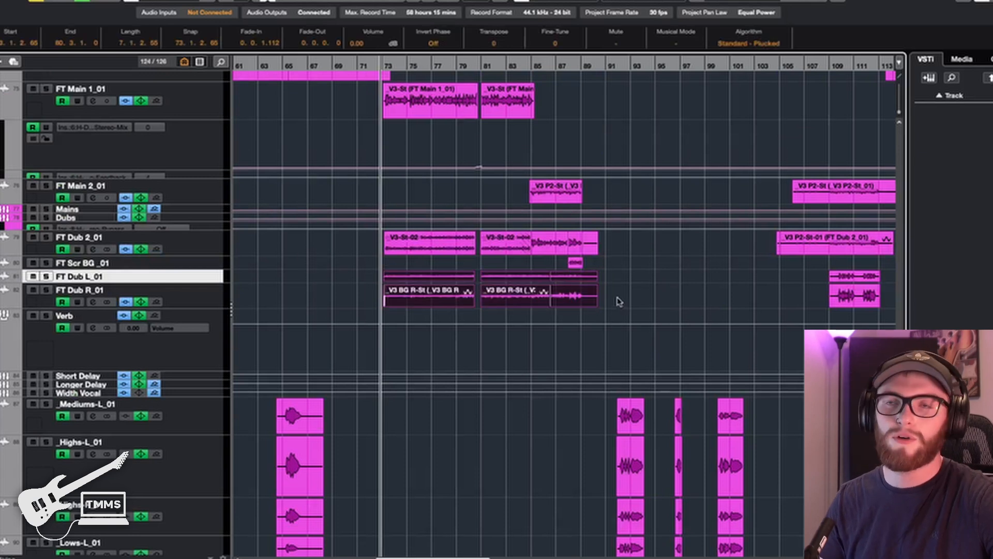
click(433, 295)
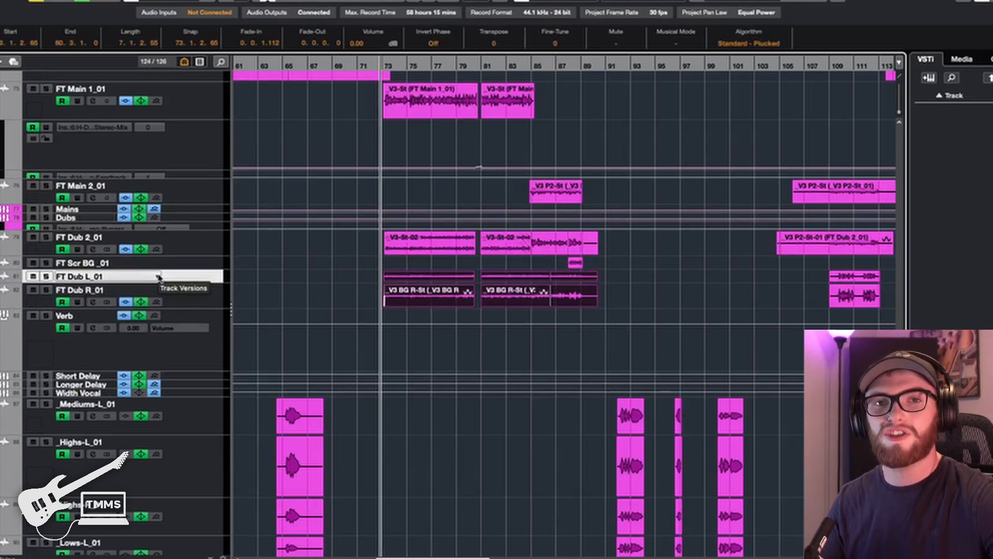
scroll(347, 138, up, 1)
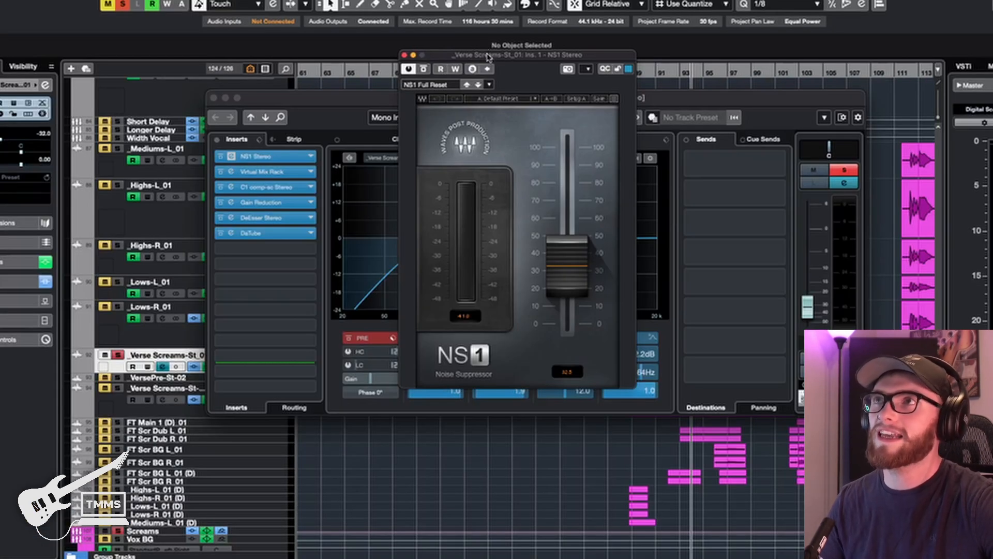
- Audition the _Verse Screams-St_01 track through its DeEsser and with the DaTube insert switched on, closing the DaTube window when done
drag(488, 57, 486, 59)
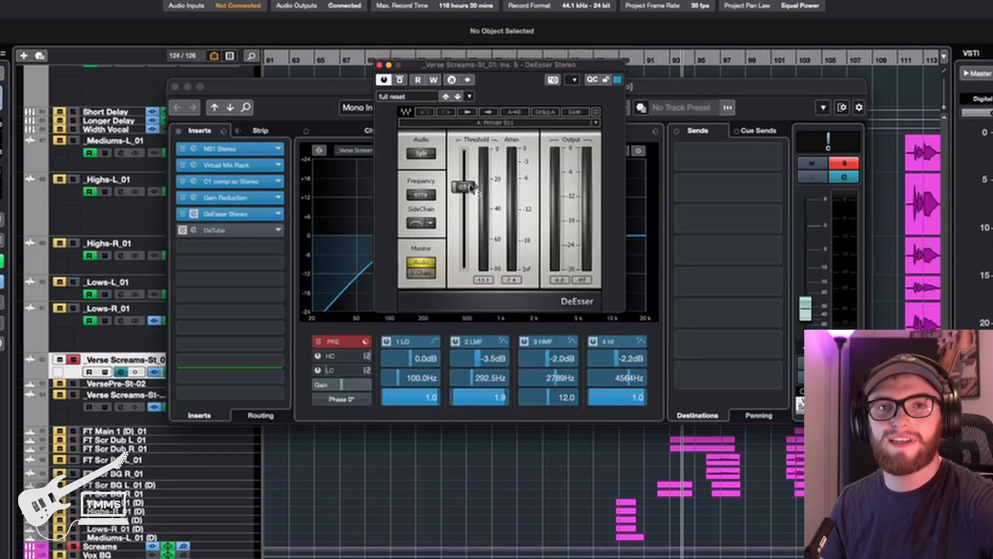
key(space)
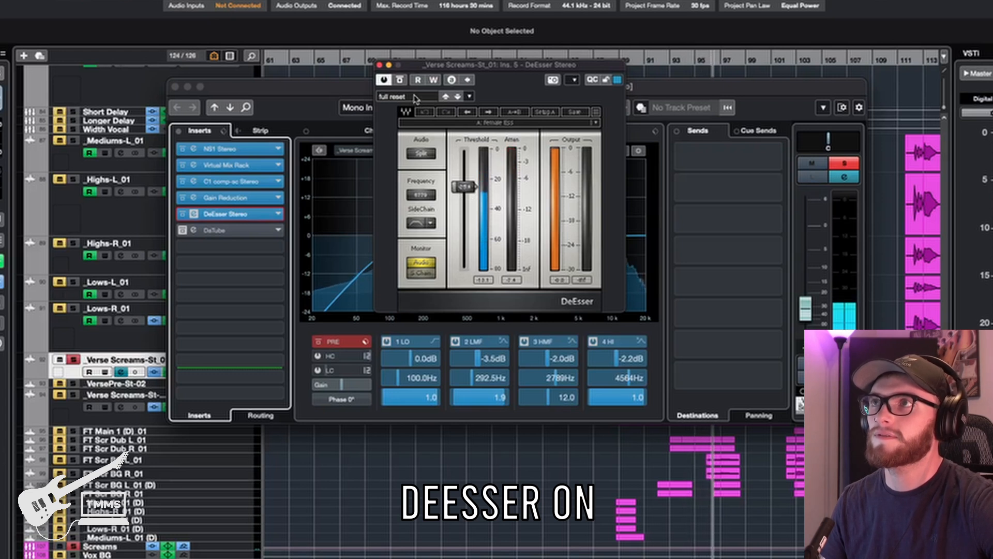
click(239, 230)
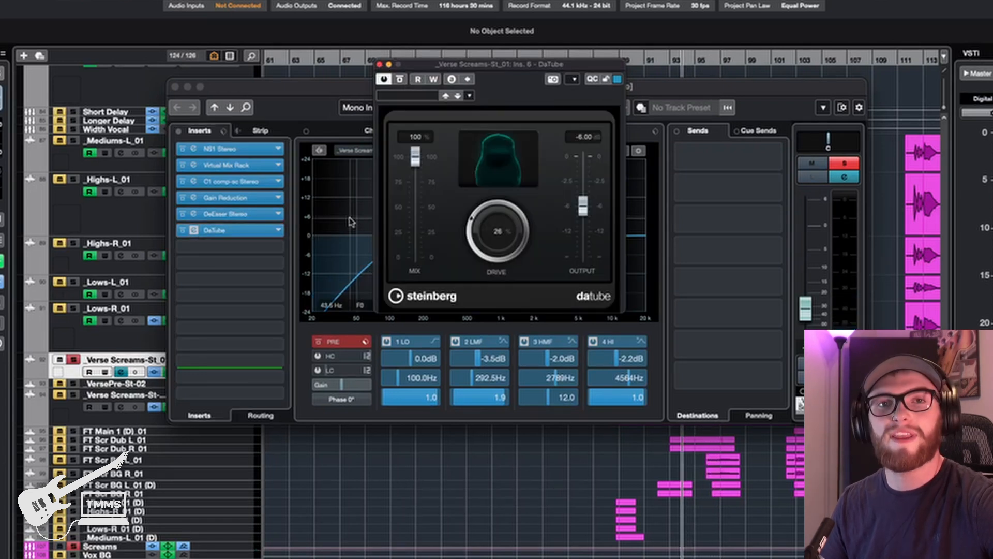
key(space)
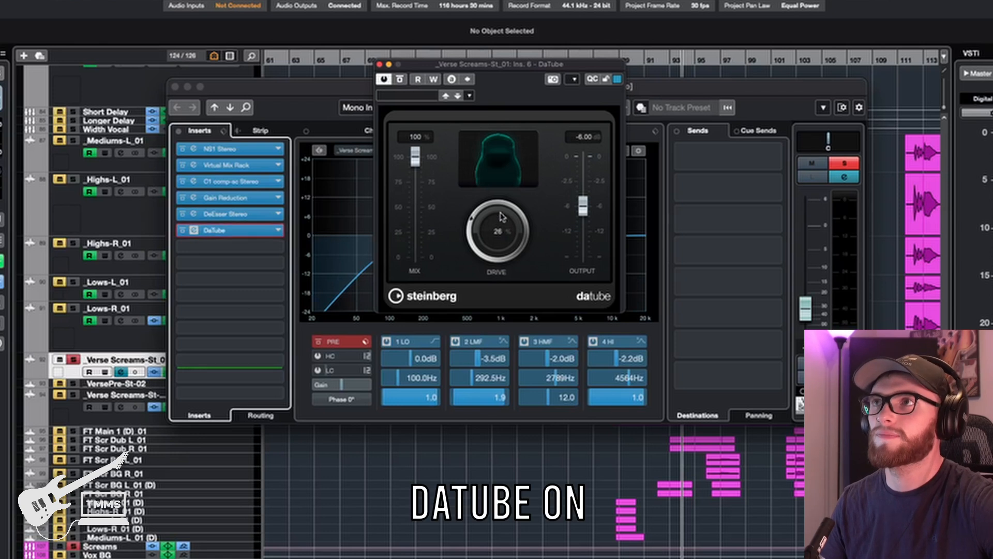
click(378, 64)
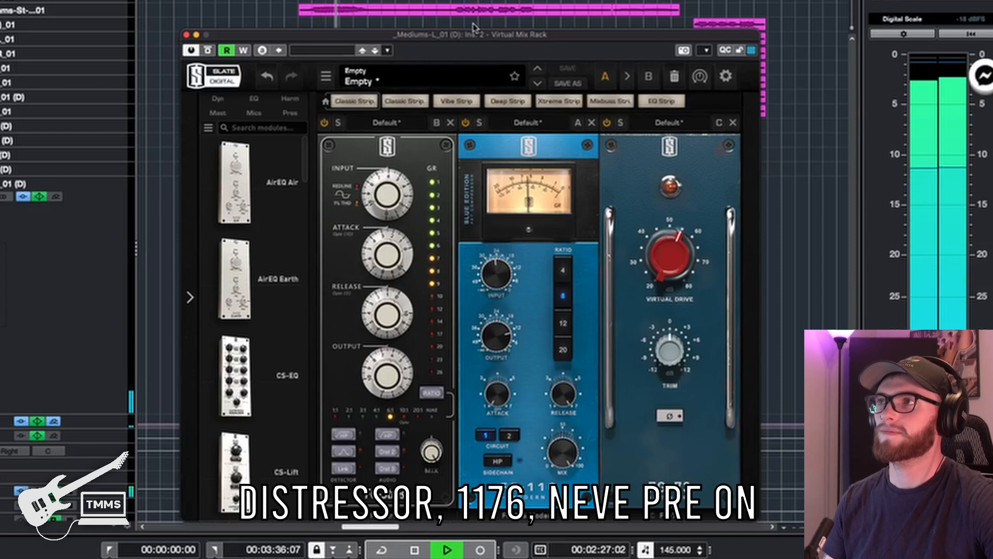
- Close the Virtual Mix Rack of the _Mediums-L_01 (D) track and select the _Lows-R_01 (D) track
click(187, 35)
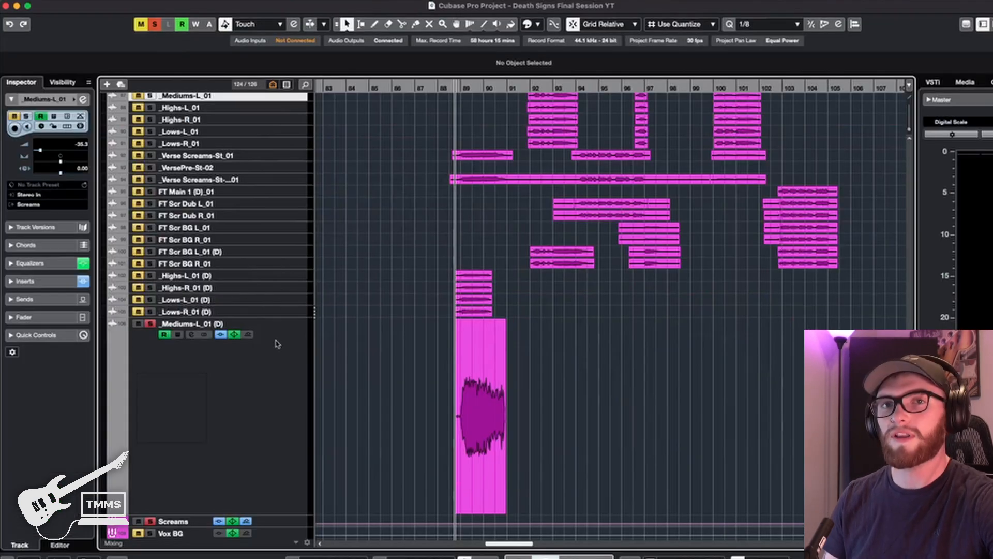
click(213, 311)
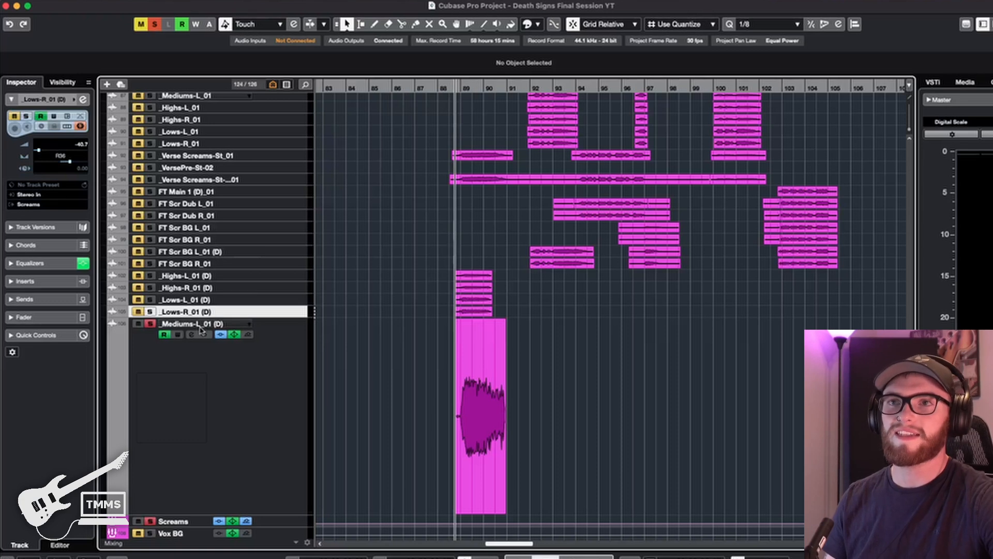
- Clear all solos, go through the duplicate scream tracks from _Mediums-L_01 (D) up to _Highs-L_01 (D), and solo _Highs-L_01 (D)
click(154, 24)
click(179, 324)
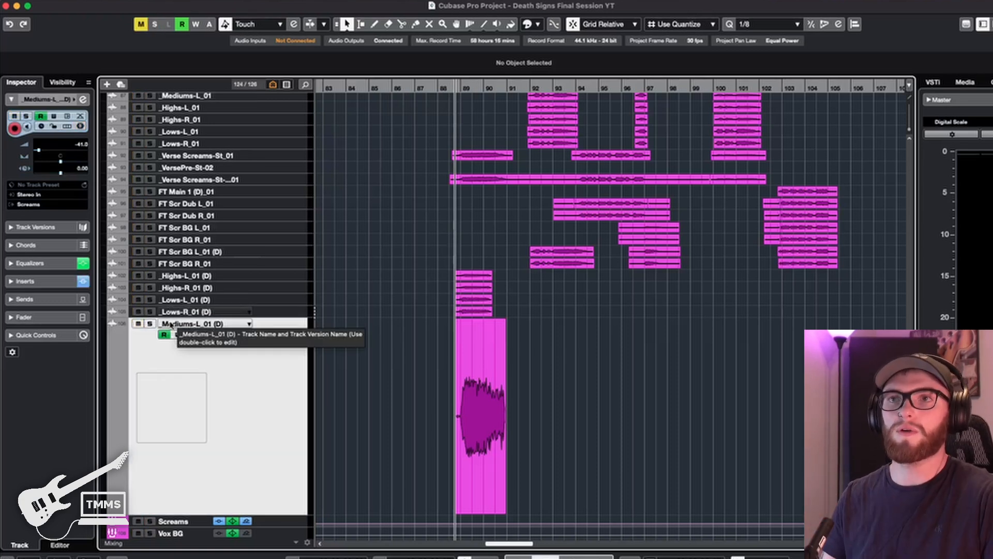
click(182, 312)
click(188, 301)
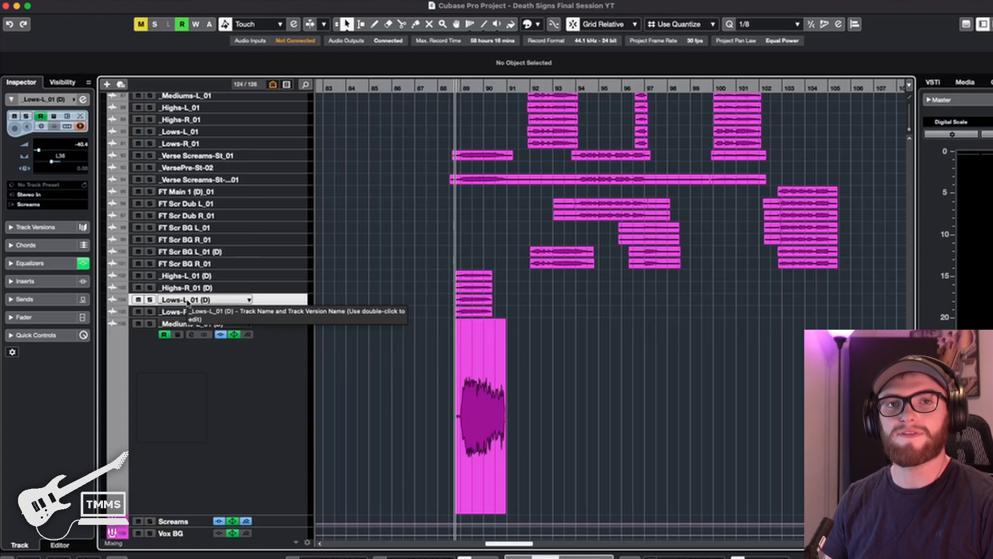
click(174, 288)
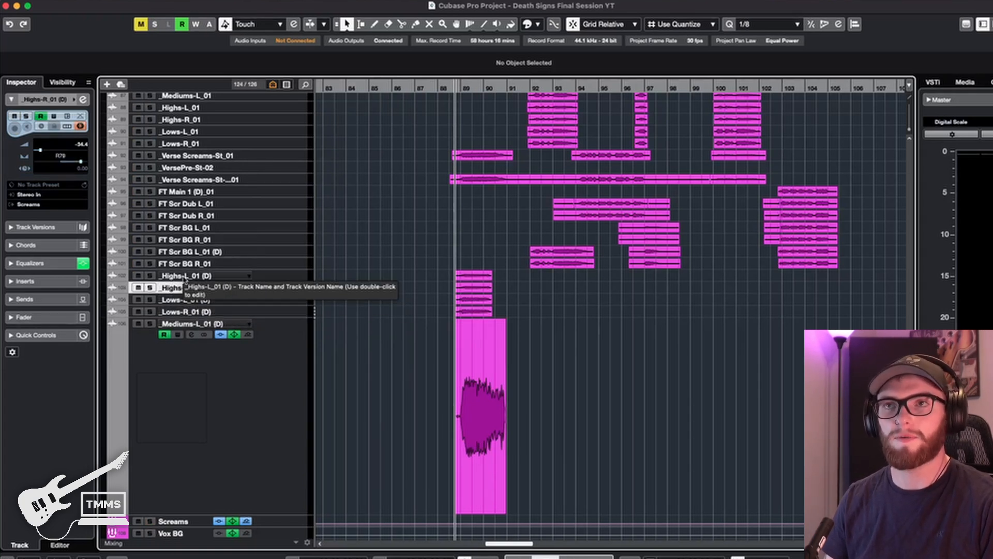
click(185, 278)
click(150, 276)
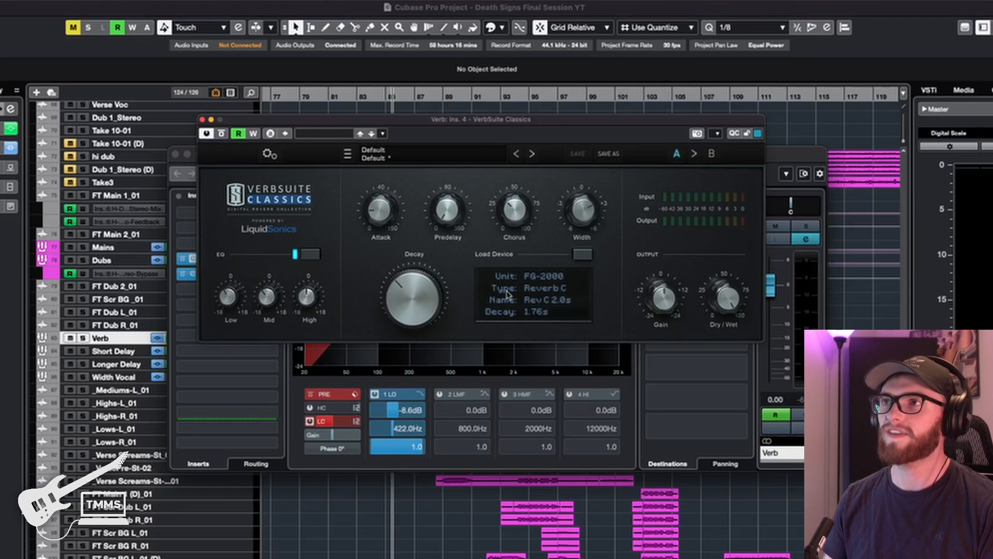
- Review the VerbSuite Classics reverb on the Verb channel, close it, and inspect the Compressor insert that follows it
mouse_move(719, 288)
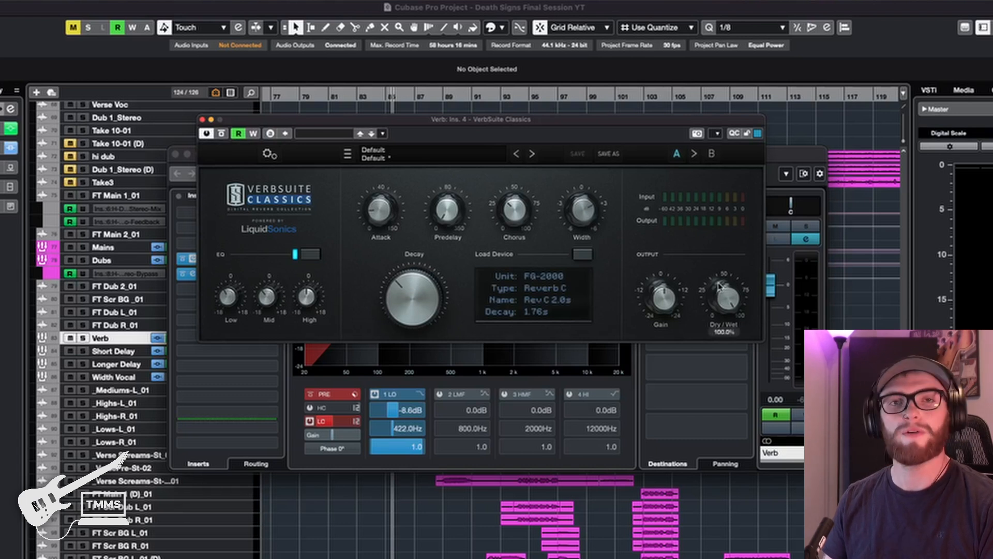
click(203, 120)
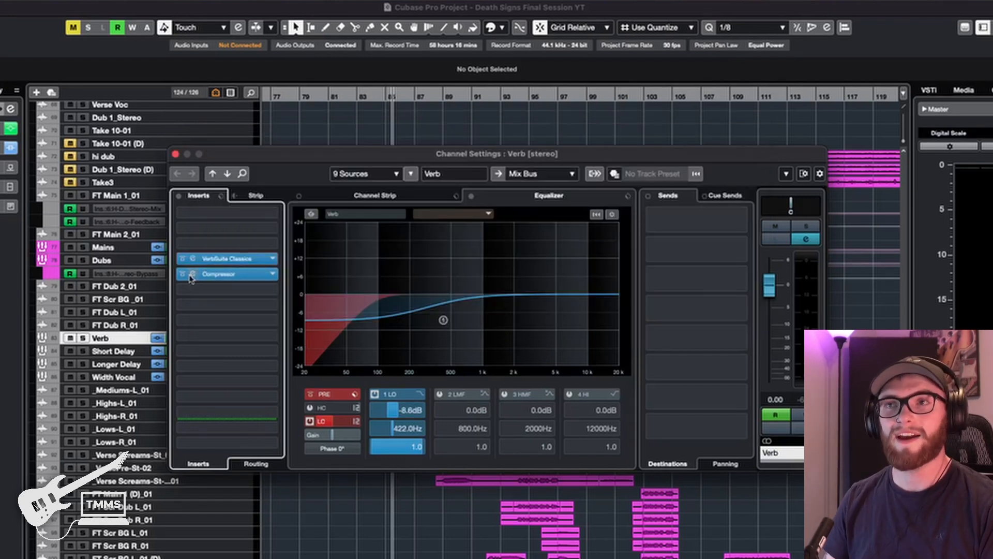
click(193, 274)
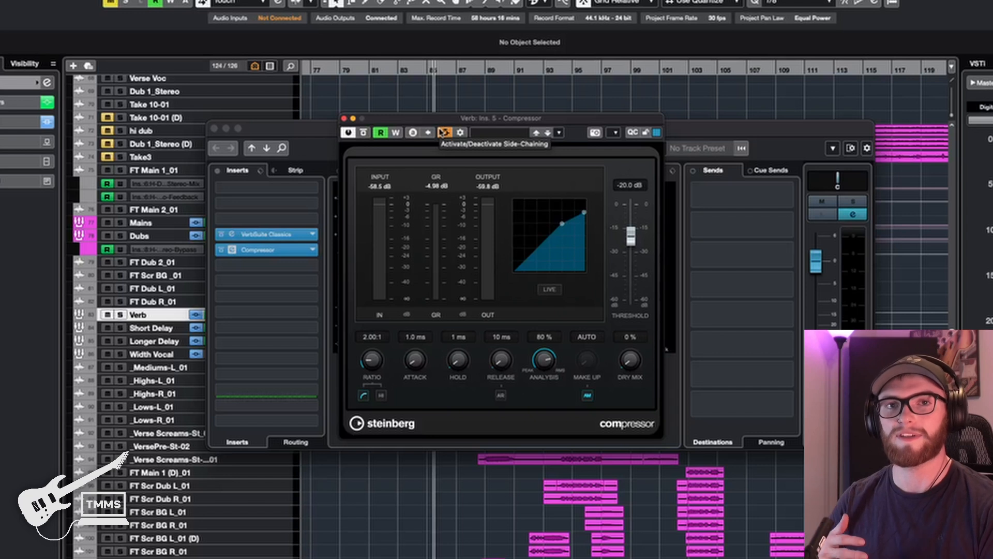
drag(308, 128, 563, 196)
drag(536, 120, 530, 125)
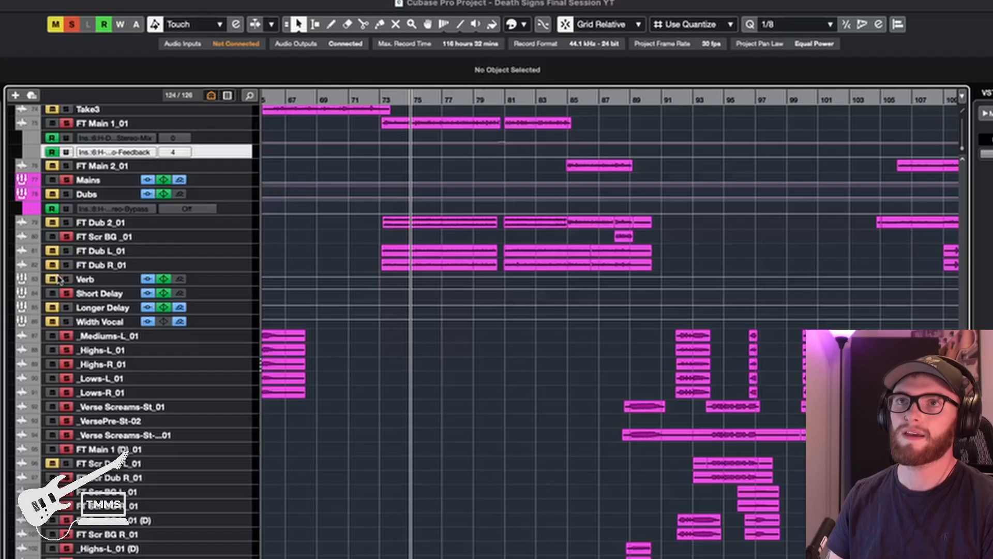
- Examine the delay time, feedback and filter settings of the H-Delay insert on the Short Delay channel
click(65, 293)
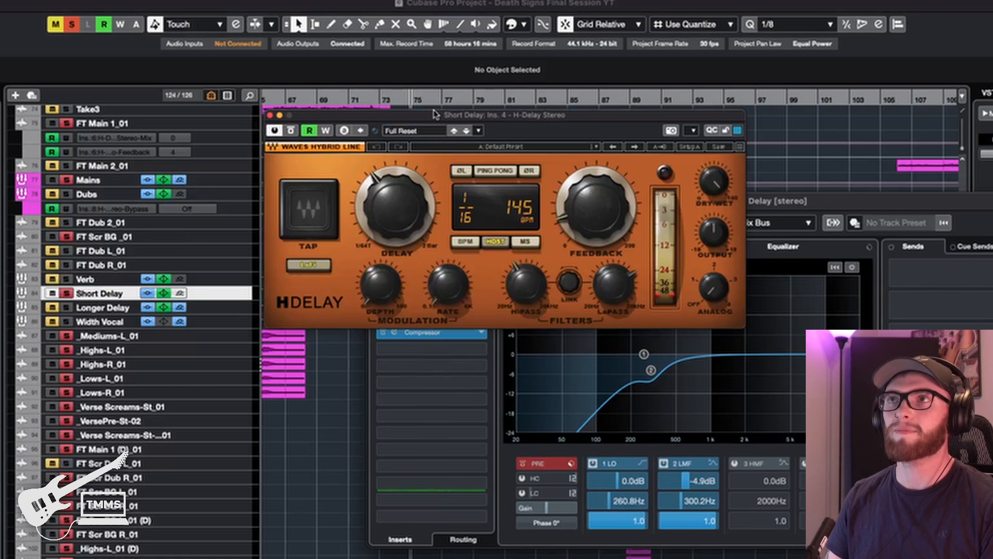
drag(432, 112, 420, 139)
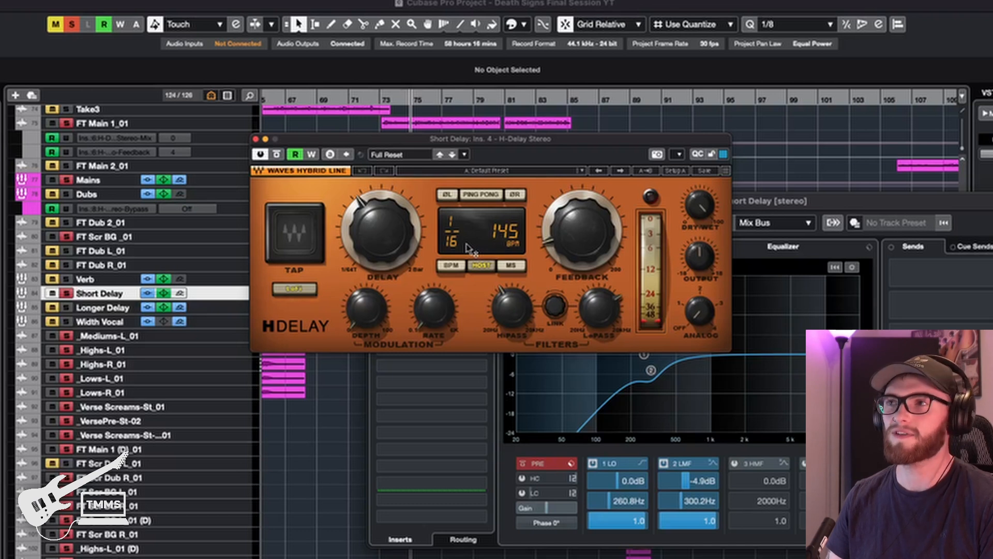
mouse_move(602, 316)
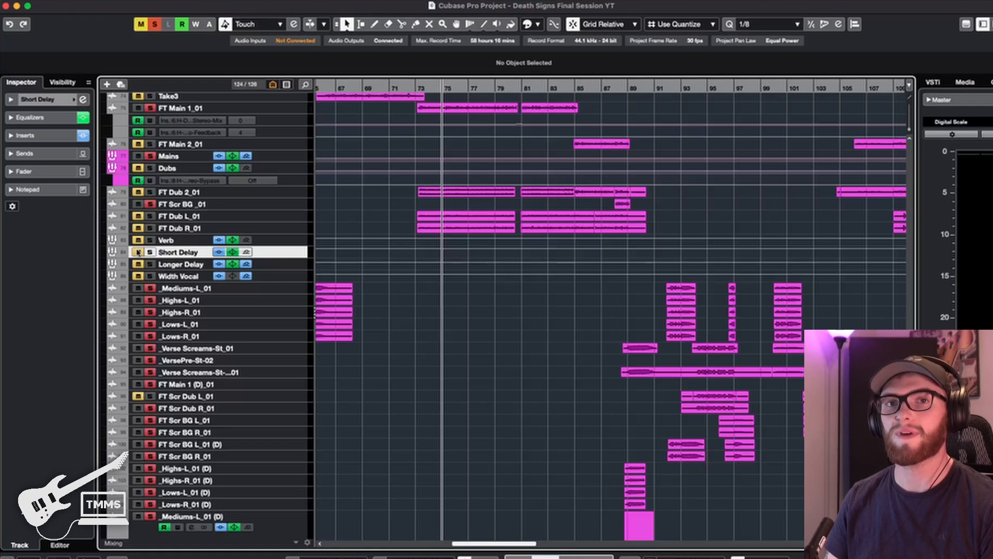
- Audition the vocals from about bar 75 with Short Delay muted, unmuting it during playback for comparison
key(space)
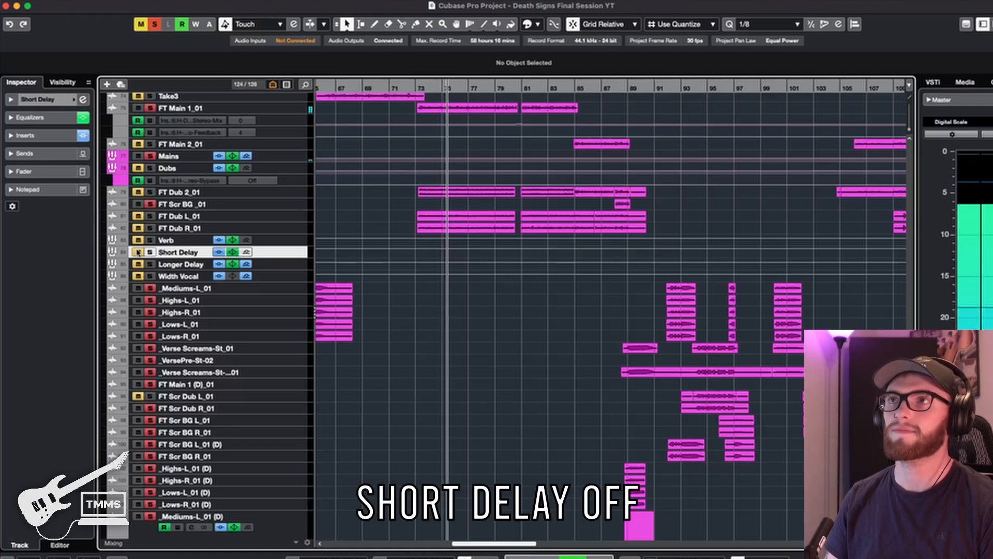
click(138, 252)
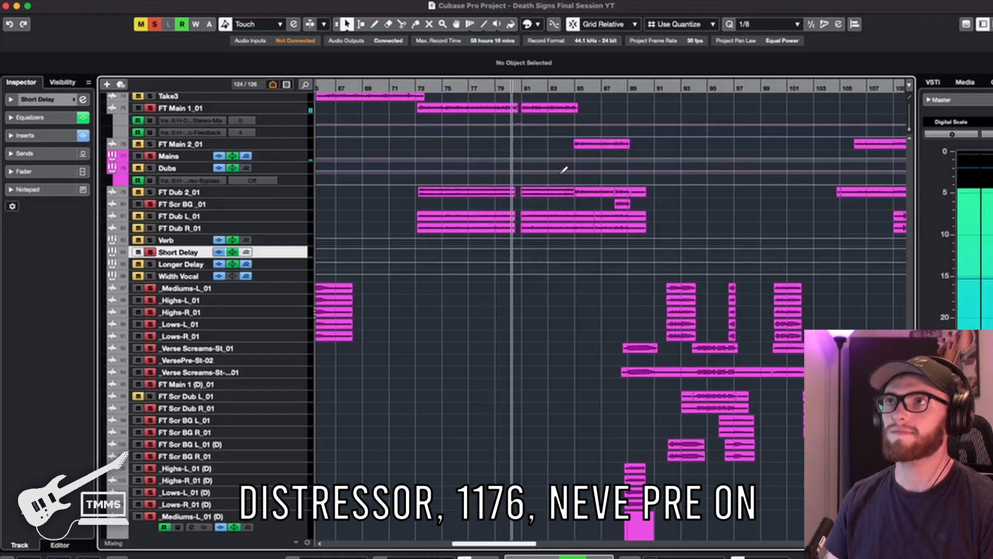
key(space)
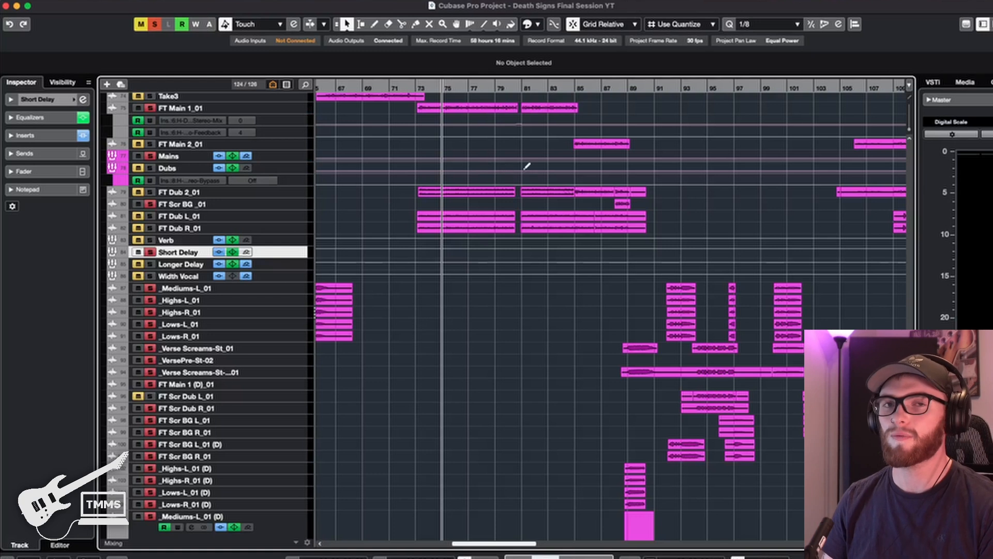
- Unmute the Longer Delay channel, review its Repeater insert, and audition the vocals with the long delay on
click(139, 265)
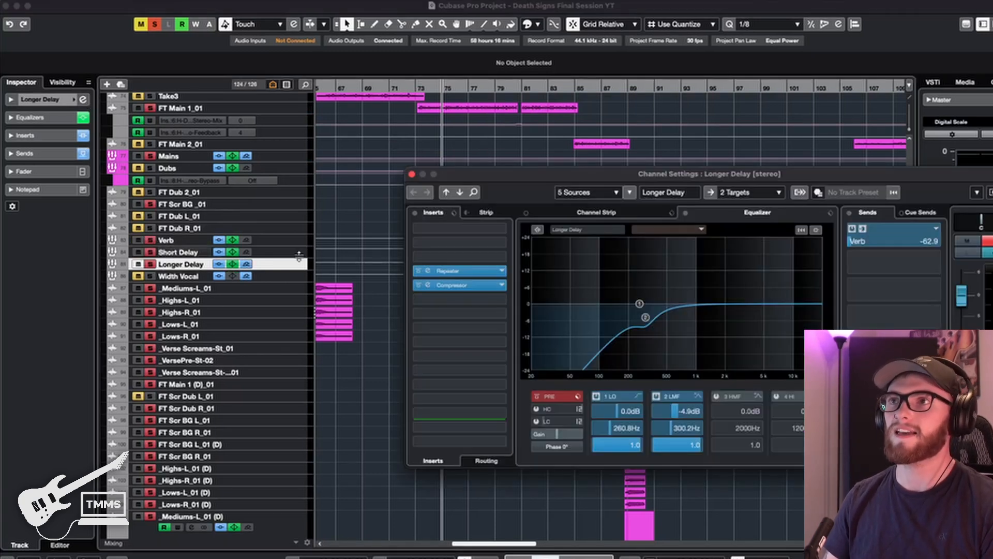
click(427, 270)
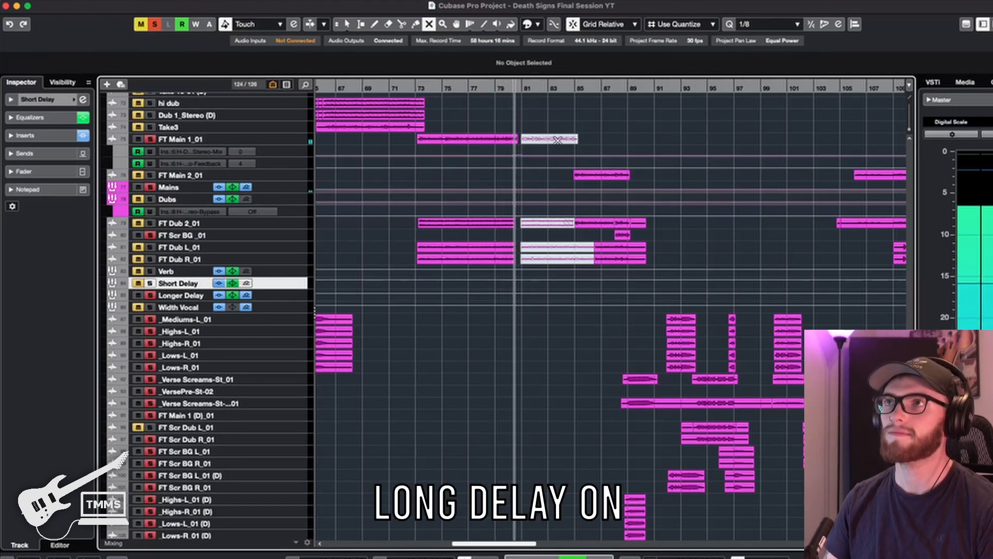
key(space)
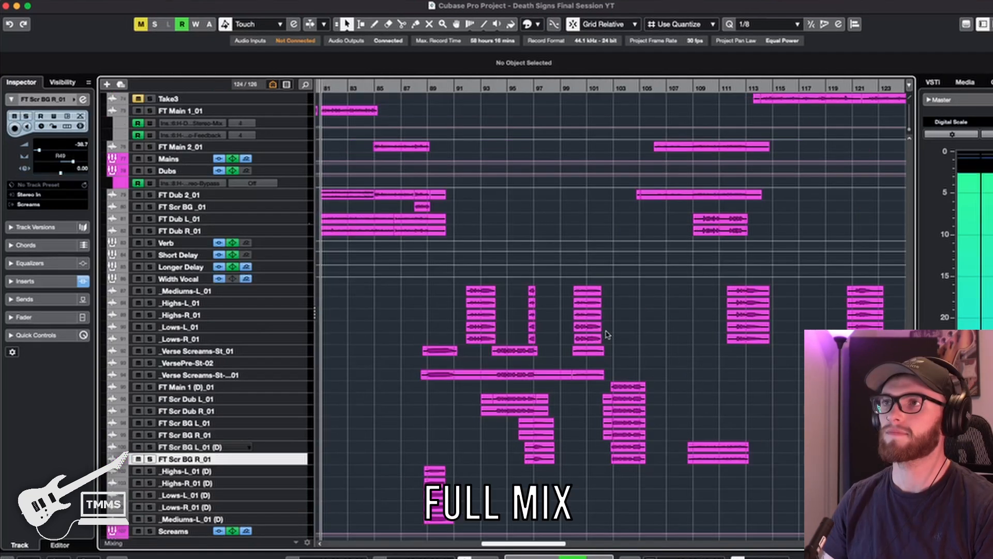
- Follow the full mix playback along the vocal and scream tracks from about bar 81 to bar 90
scroll(601, 329, up, 2)
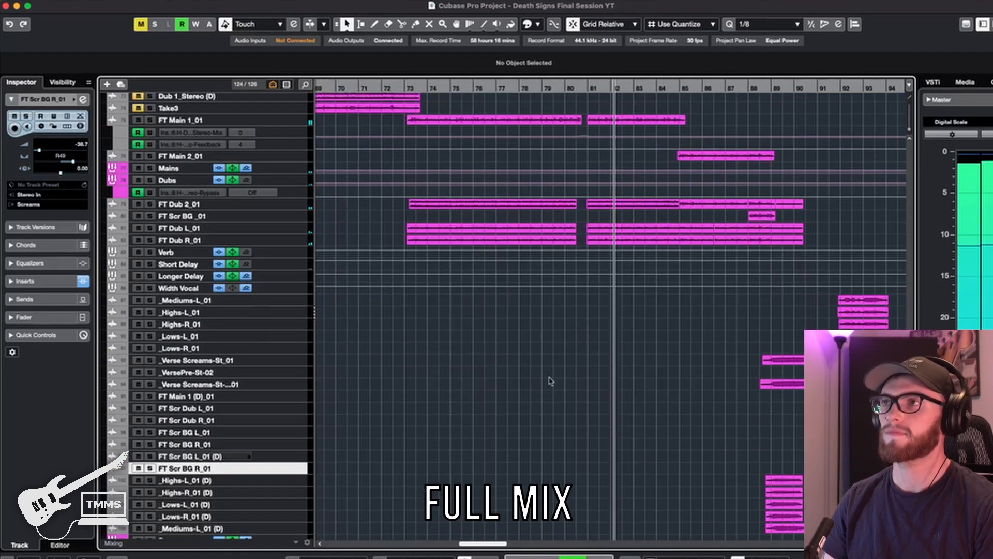
drag(483, 543, 514, 552)
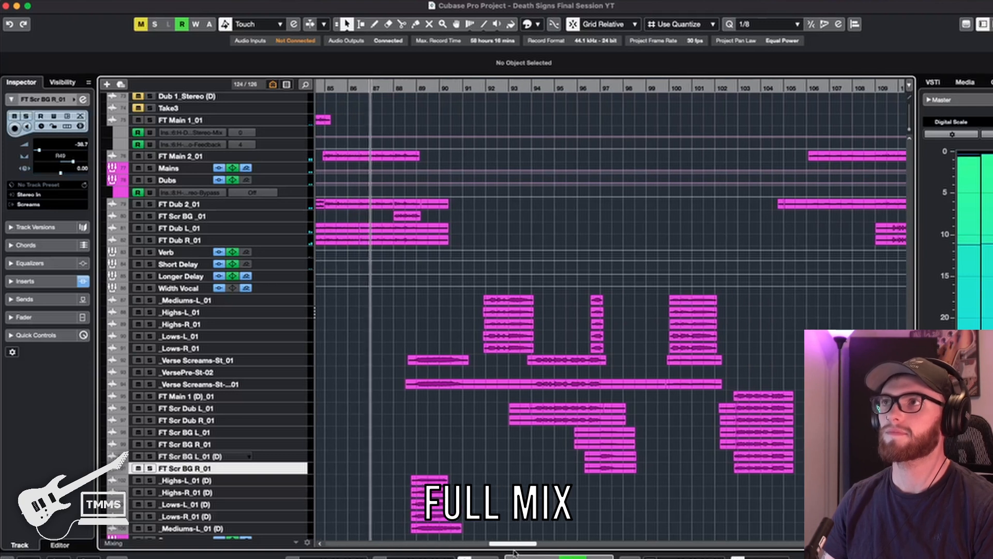
scroll(611, 434, down, 5)
scroll(611, 433, up, 1)
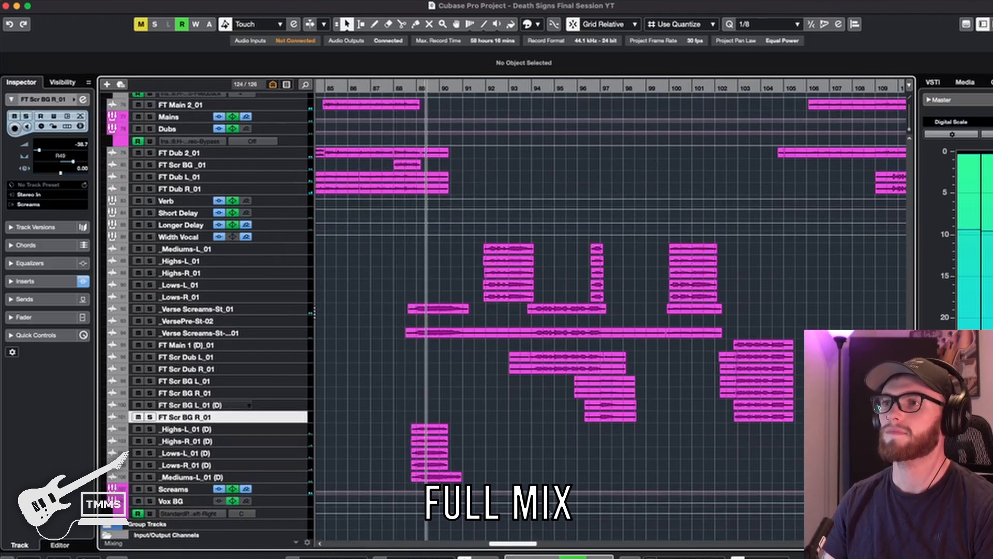
drag(514, 545, 516, 546)
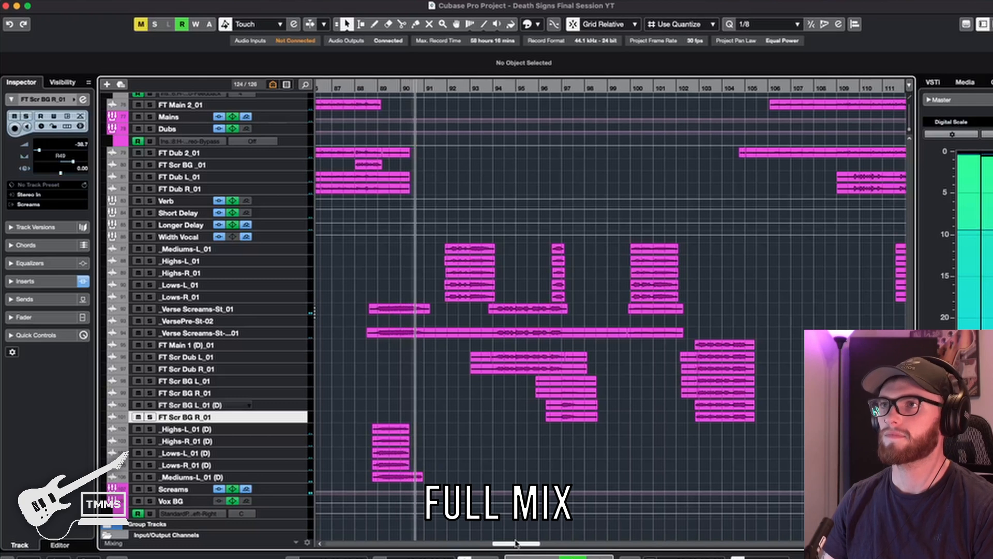